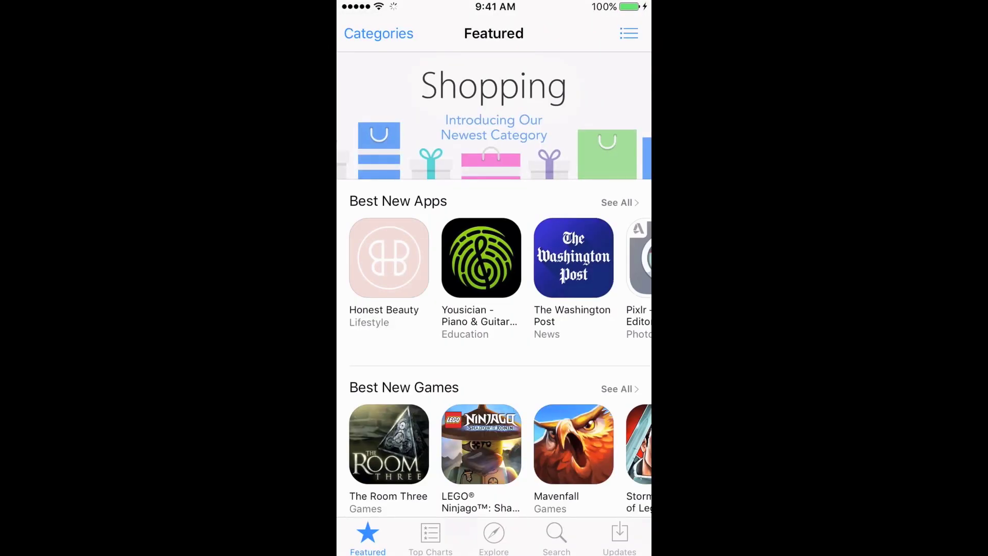
Go to the App Store Search page with its trending searches.
click(556, 537)
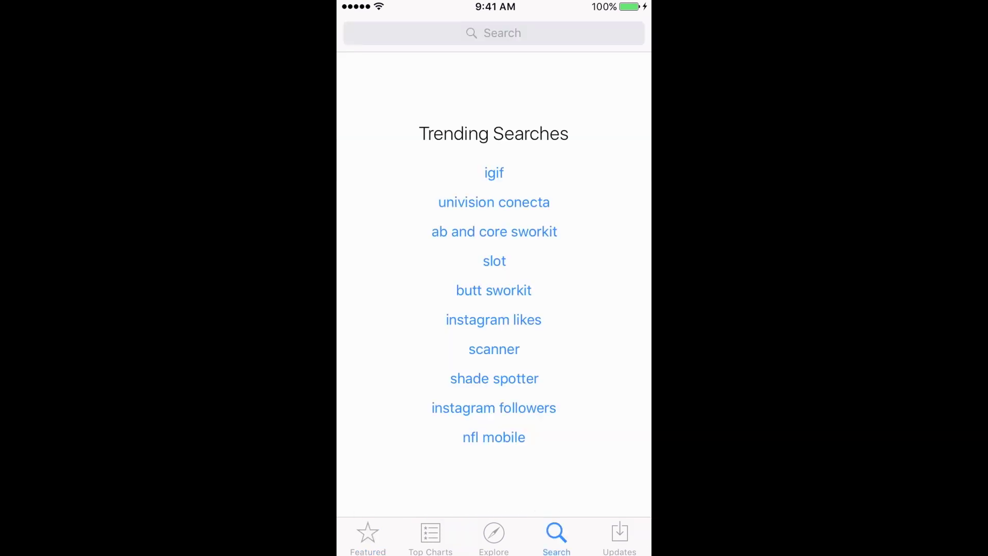
Search the App Store for 'ksvdl', install KSVDL Mobile and launch it.
click(493, 32)
text(k)
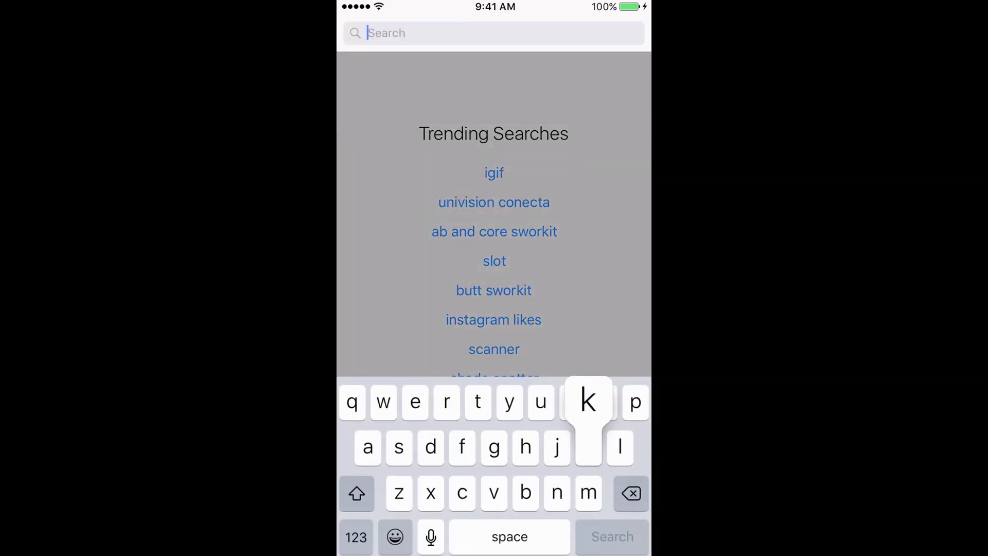
text(svd)
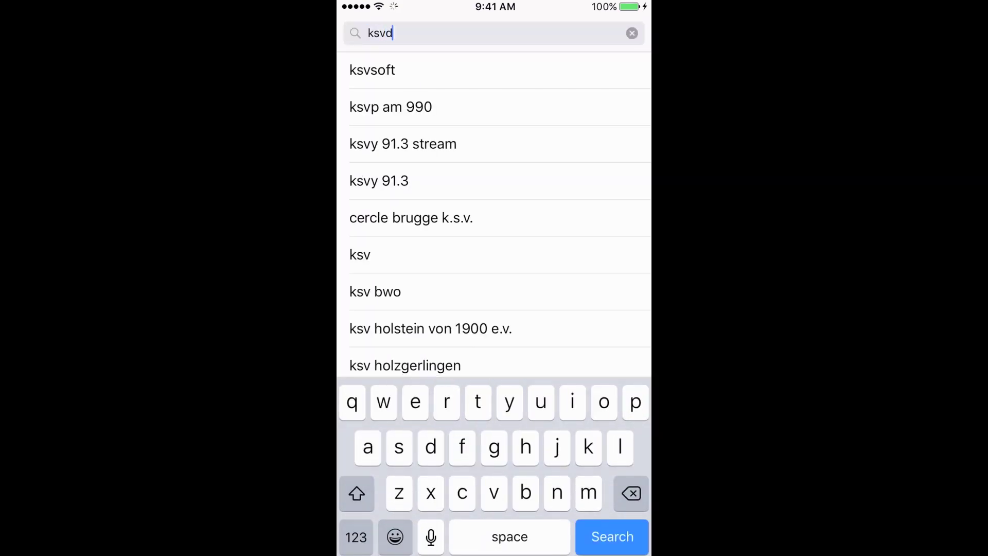
text(l)
key(Return)
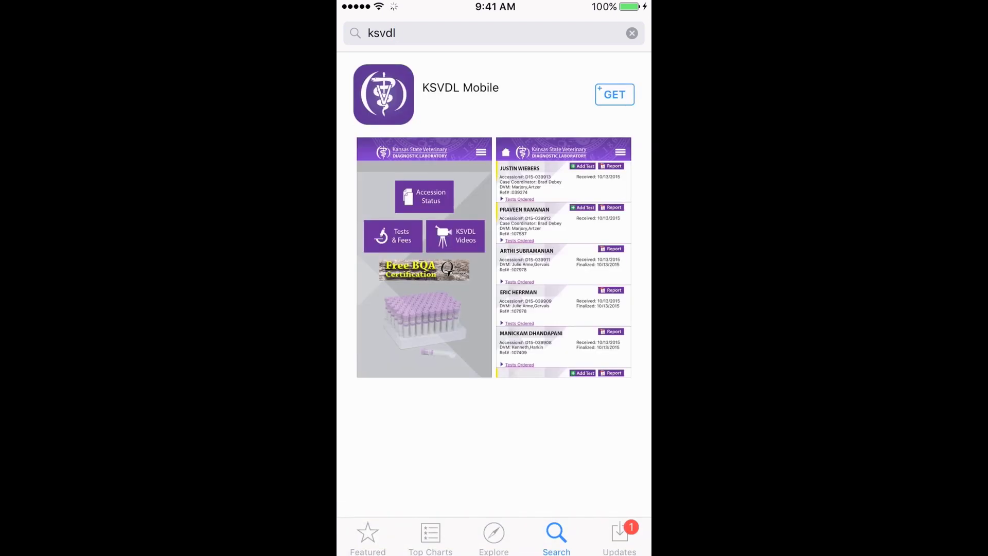
click(614, 94)
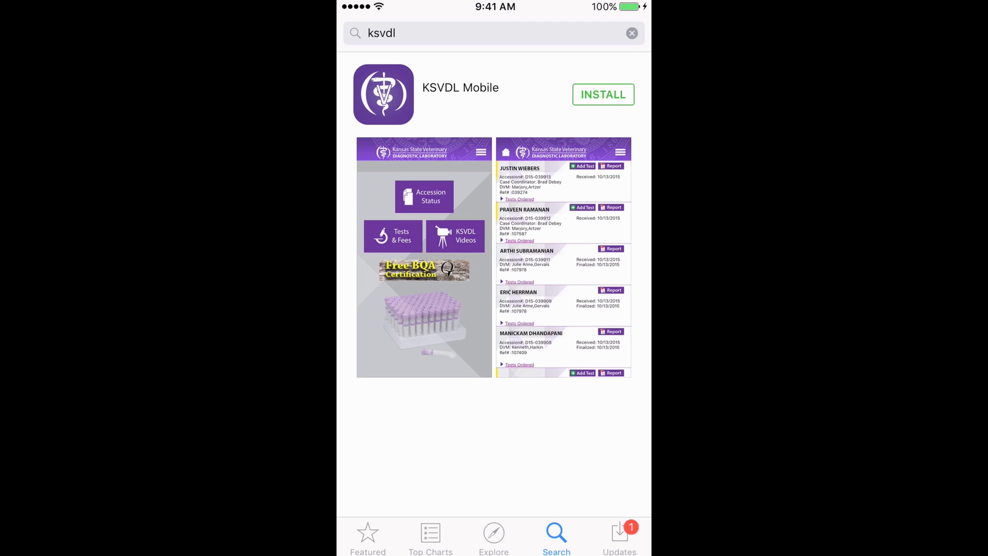
click(603, 94)
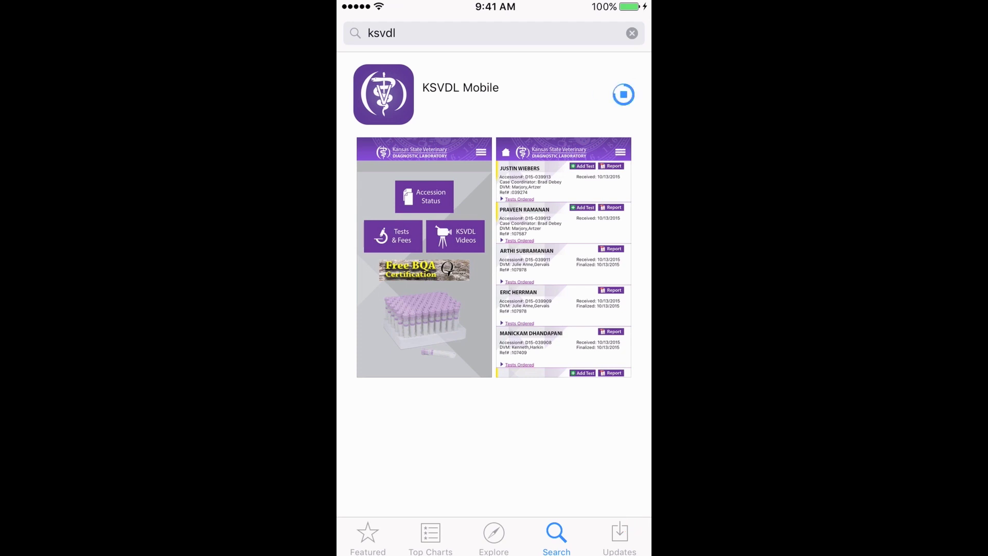
click(610, 94)
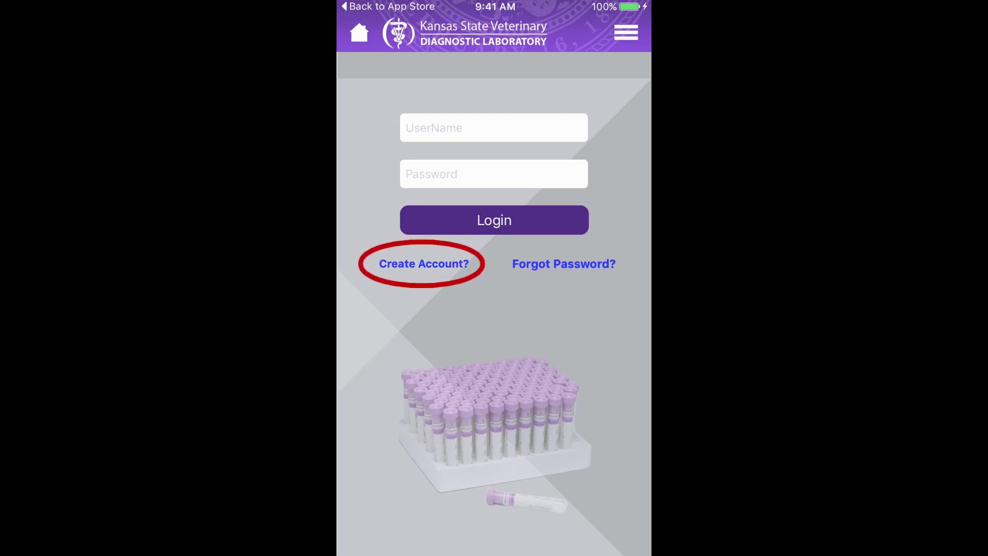
text(pt)
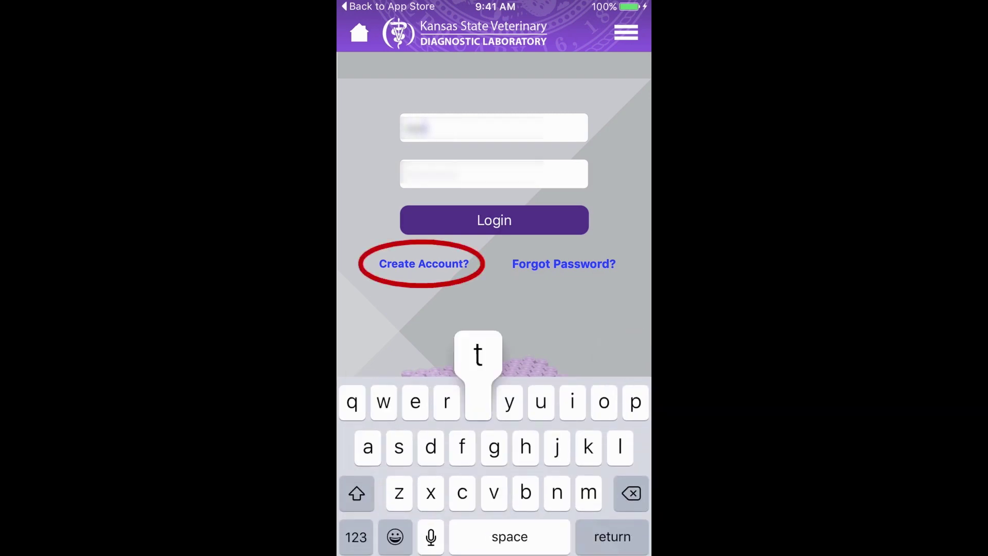
text(er)
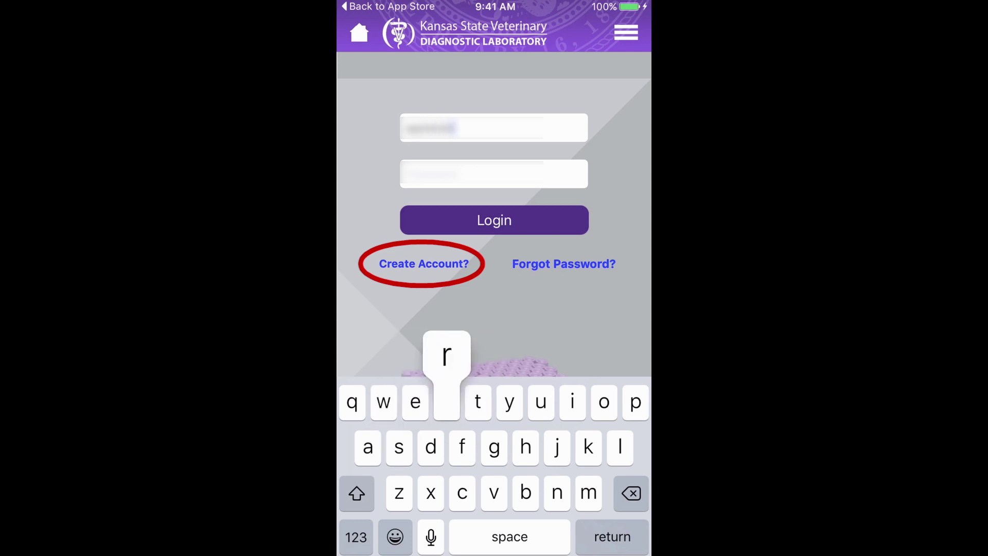
Submit the laboratory account credentials to reach the KSVDL Mobile case list.
key(Return)
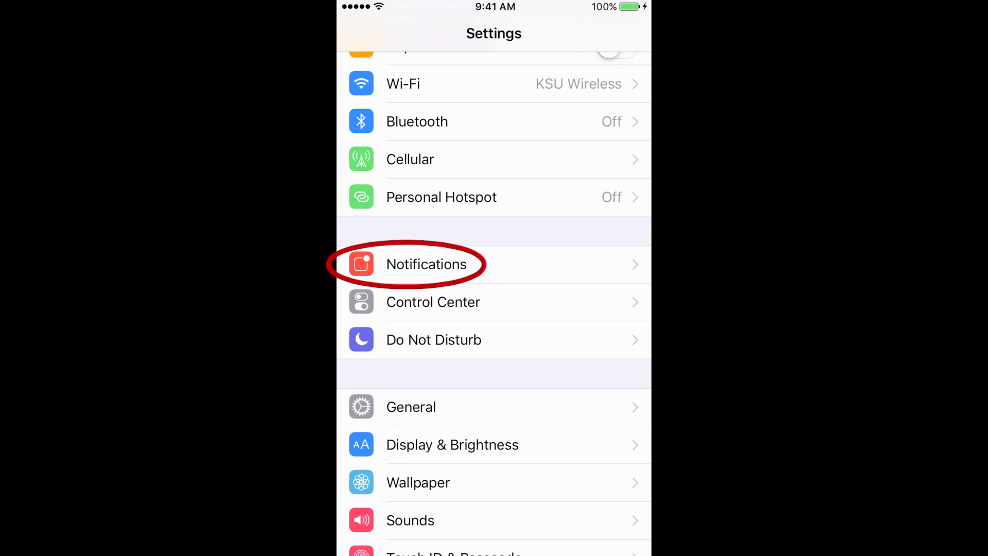
Switch on Allow Notifications for KSVDL Mobile in Settings > Notifications.
click(426, 264)
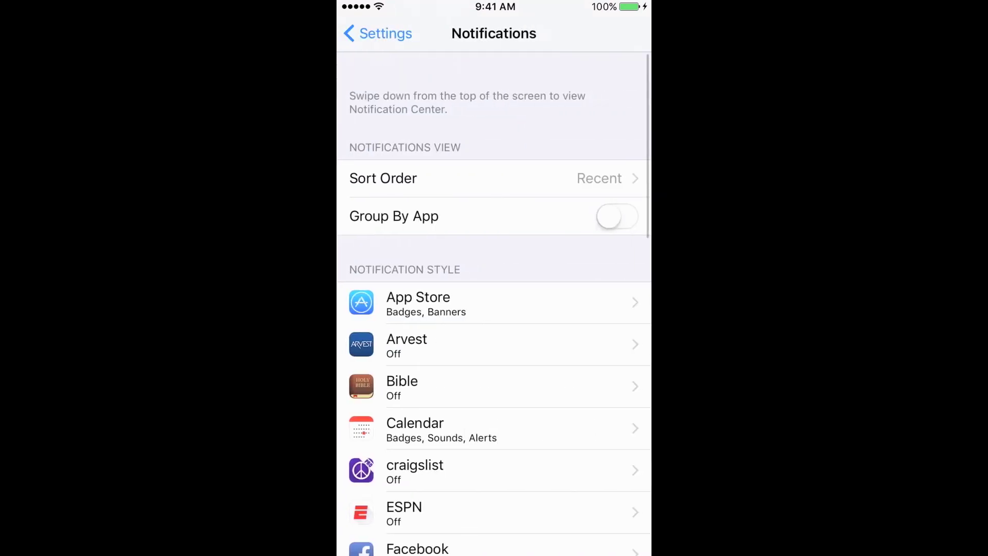
scroll(495, 309, down, 10)
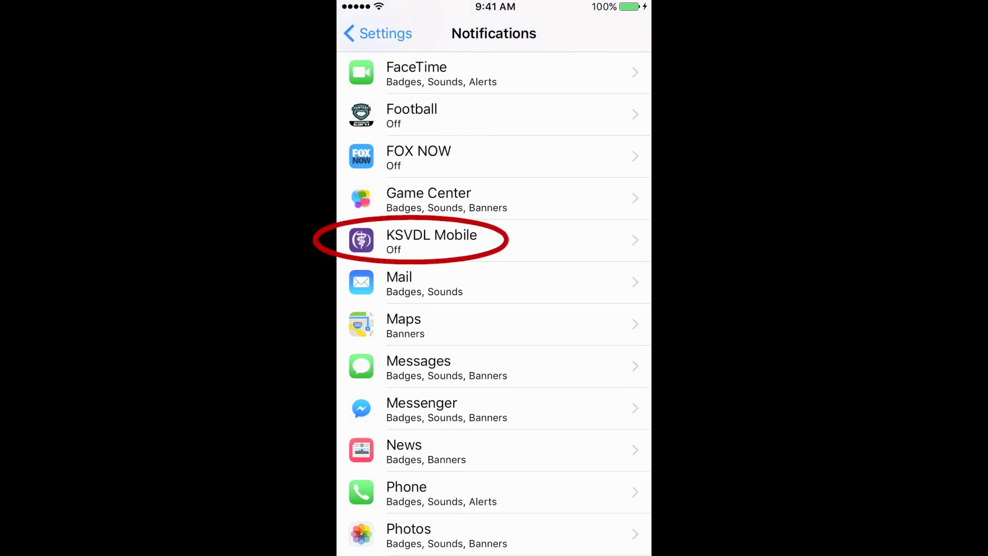
click(433, 241)
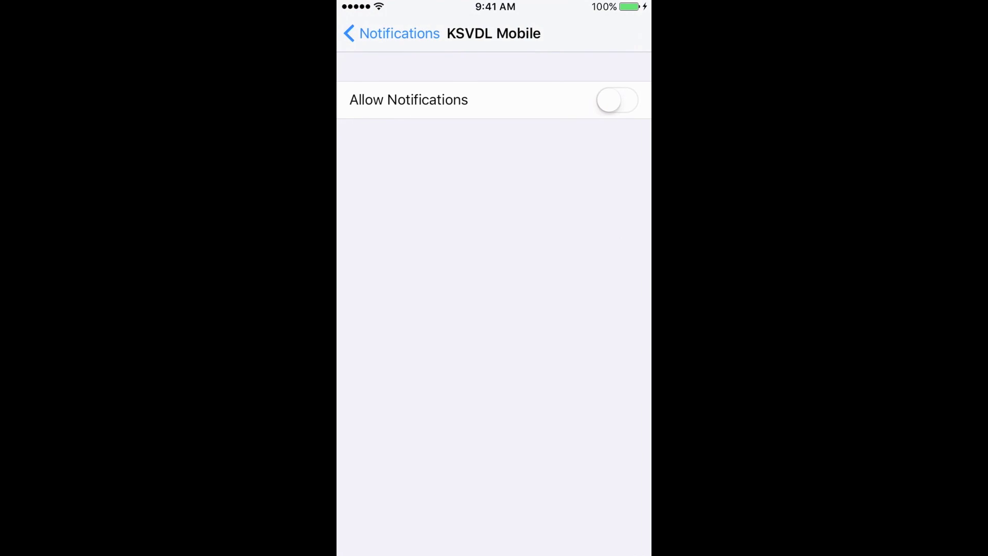
click(617, 99)
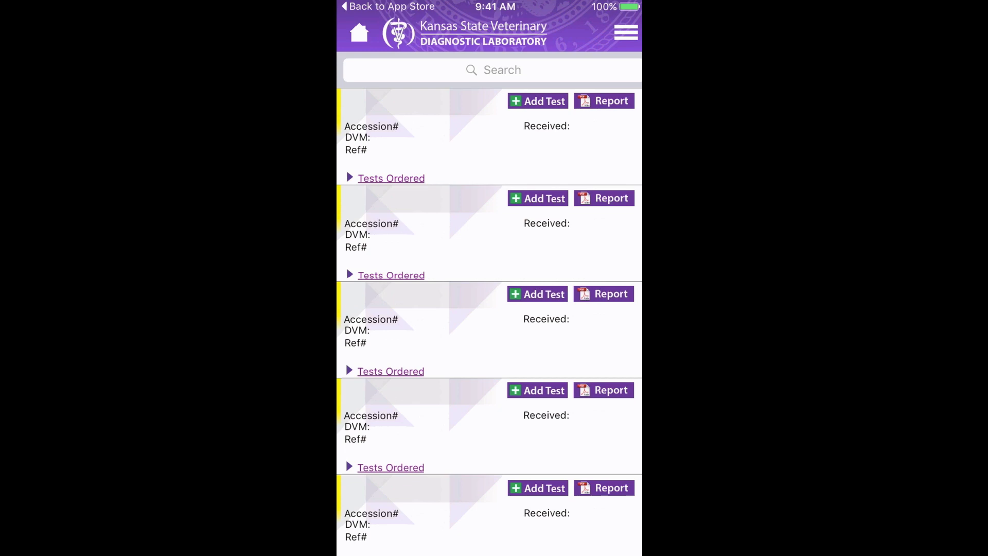
Go to Notification Settings from the KSVDL Mobile hamburger menu.
click(626, 31)
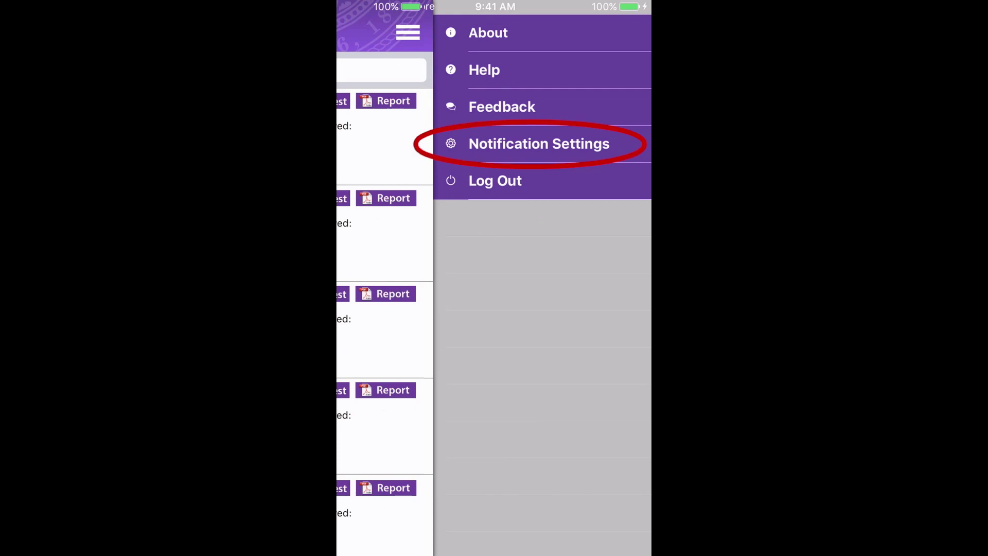
click(538, 144)
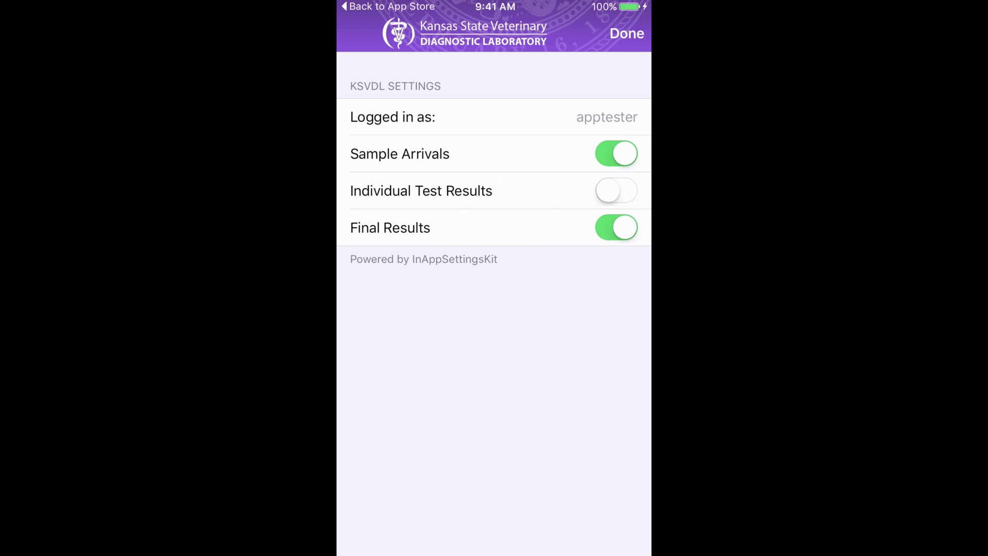
Turn on Individual Test Results notifications and finish with Done.
click(615, 191)
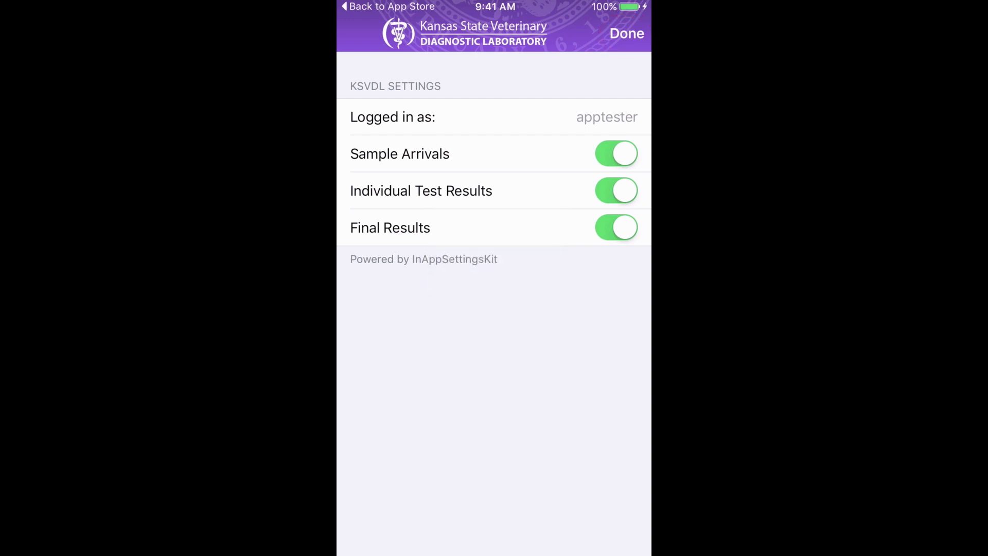
click(627, 33)
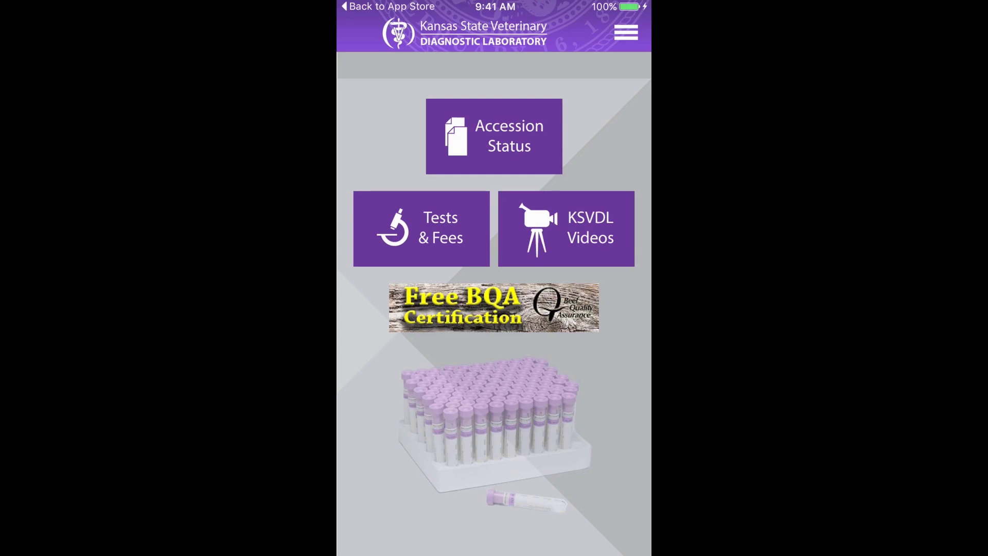